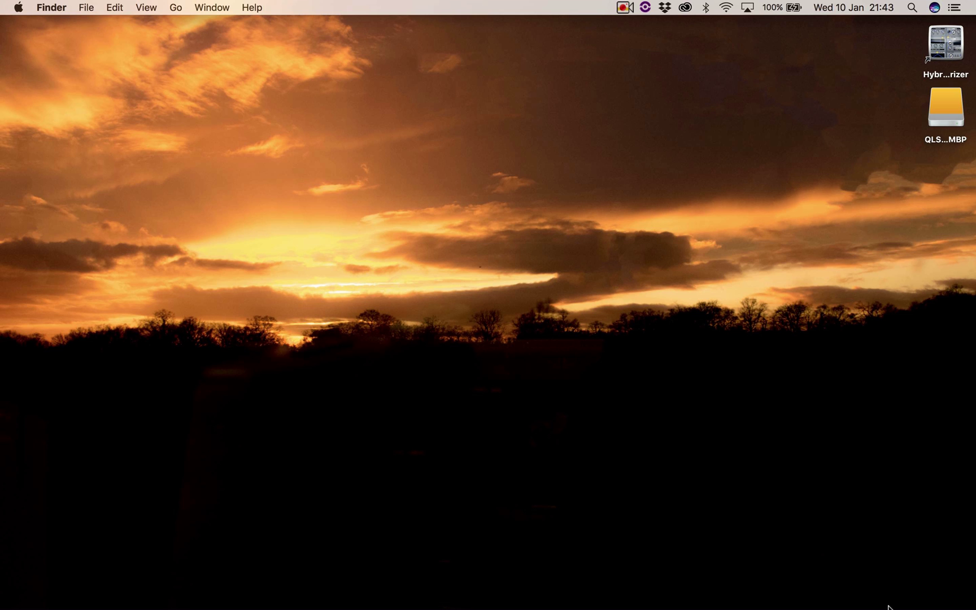
- Restore the minimised Cubase project Untitled1 and activate arranger mode on the arranger track
{"action": "mouse_move", "coordinate": [751, 599]}
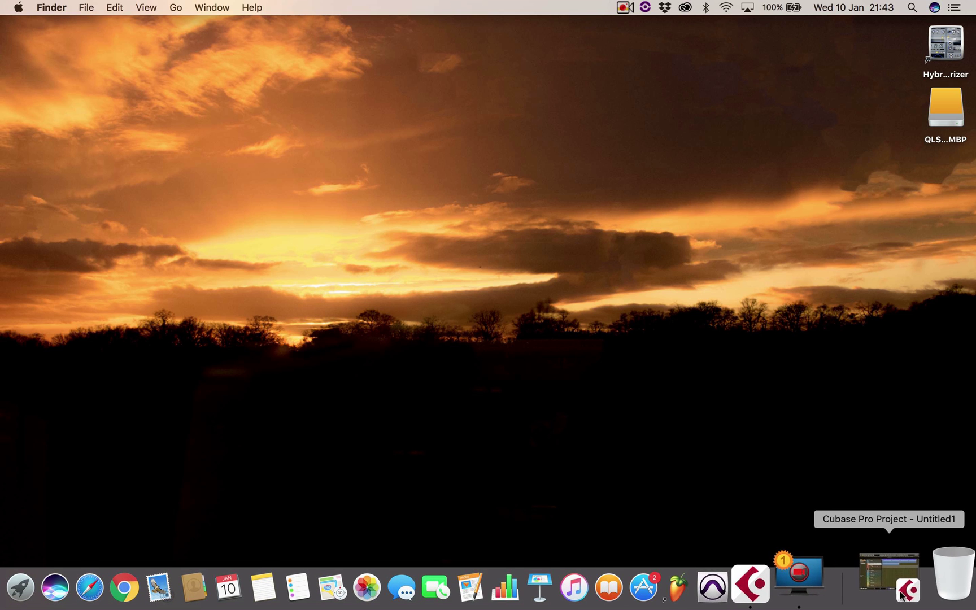
{"action": "left_click", "coordinate": [898, 587]}
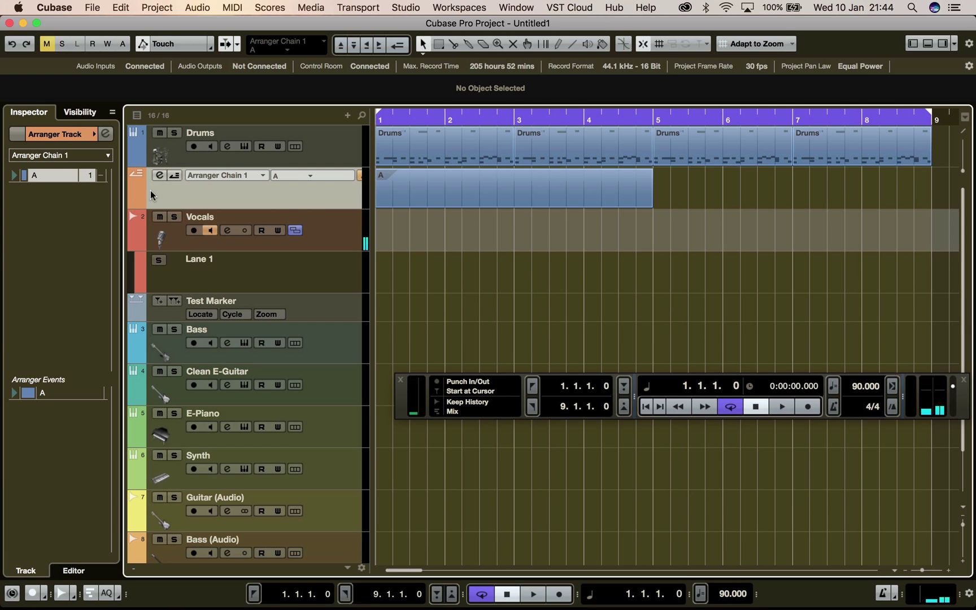
{"action": "left_click", "coordinate": [175, 176]}
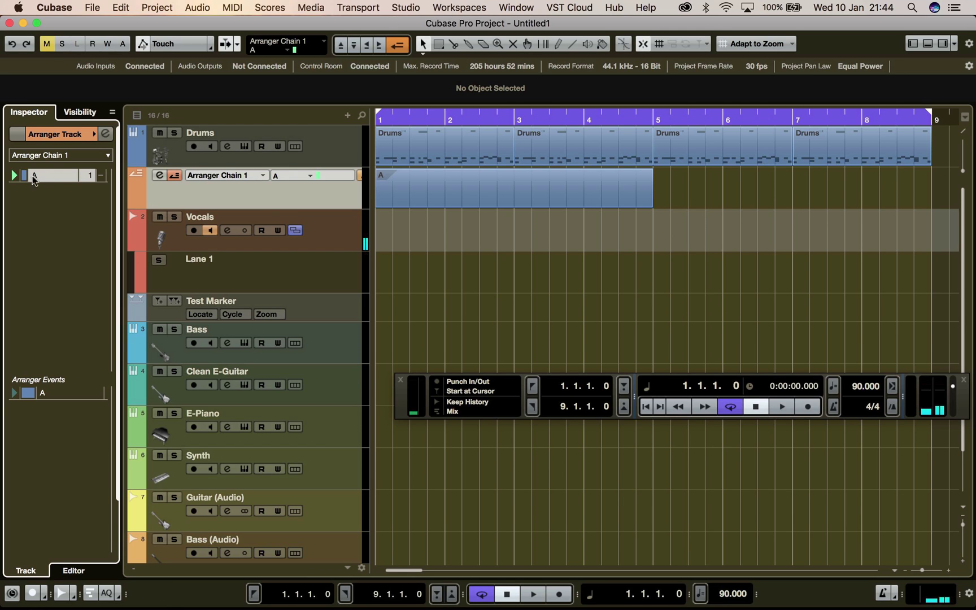
{"action": "left_click", "coordinate": [479, 186]}
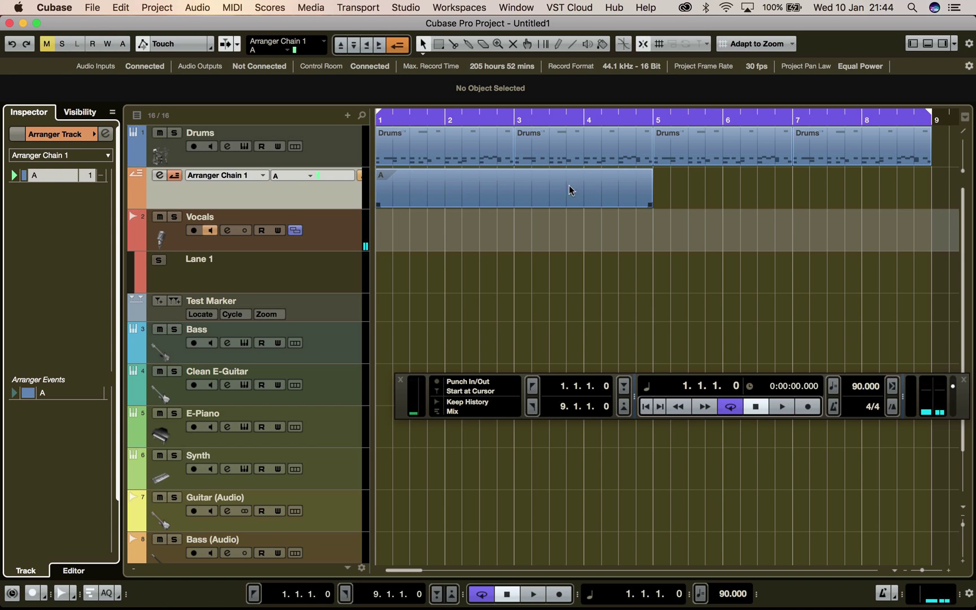
{"action": "left_click", "coordinate": [658, 182]}
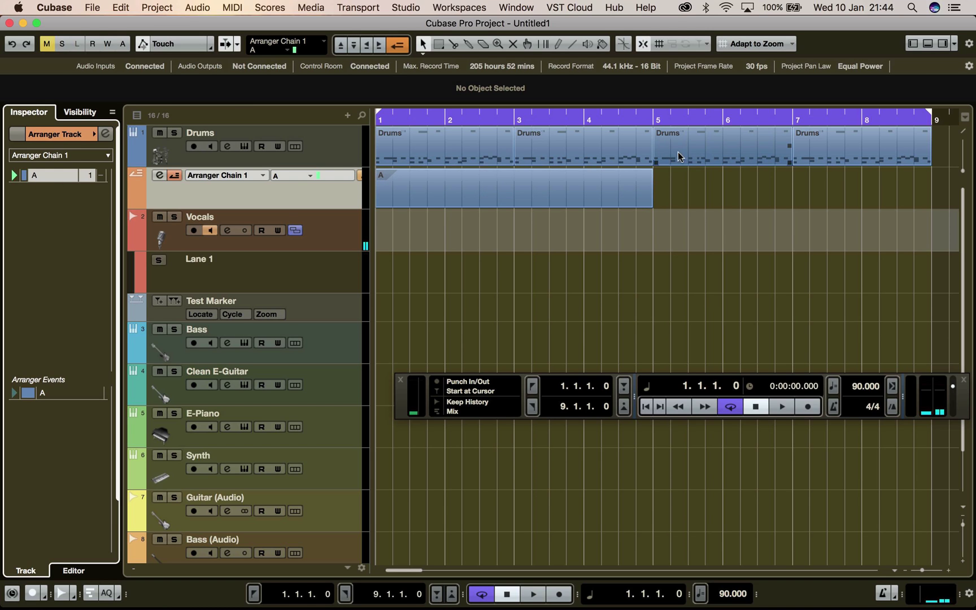
- Draw a second arranger event from about 5.2.1.0 to 8.1.1.0 after event A, and delete it
{"action": "left_click", "coordinate": [558, 44]}
{"action": "left_click_drag", "start_coordinate": [680, 184], "coordinate": [856, 184]}
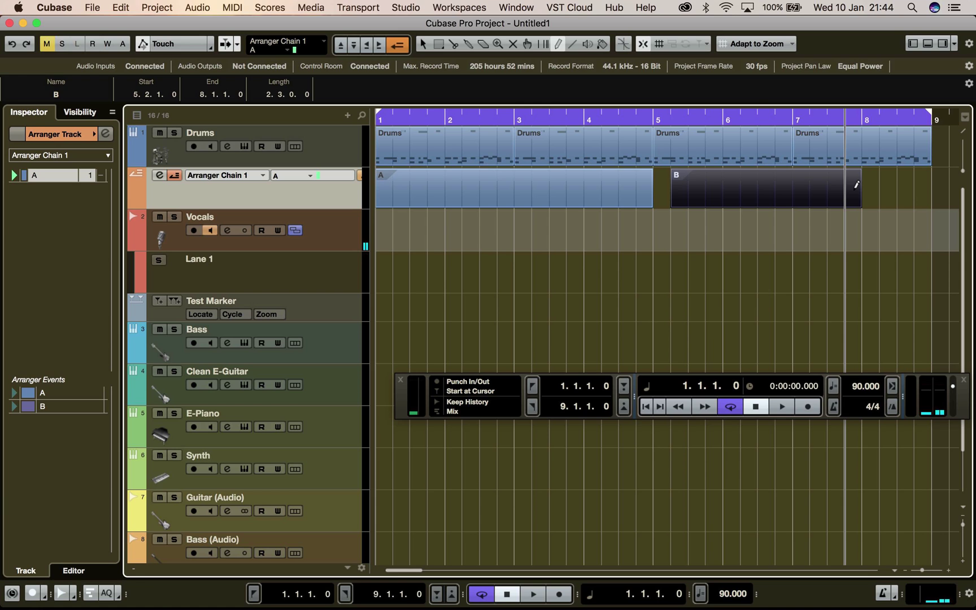
{"action": "key", "text": "BackSpace"}
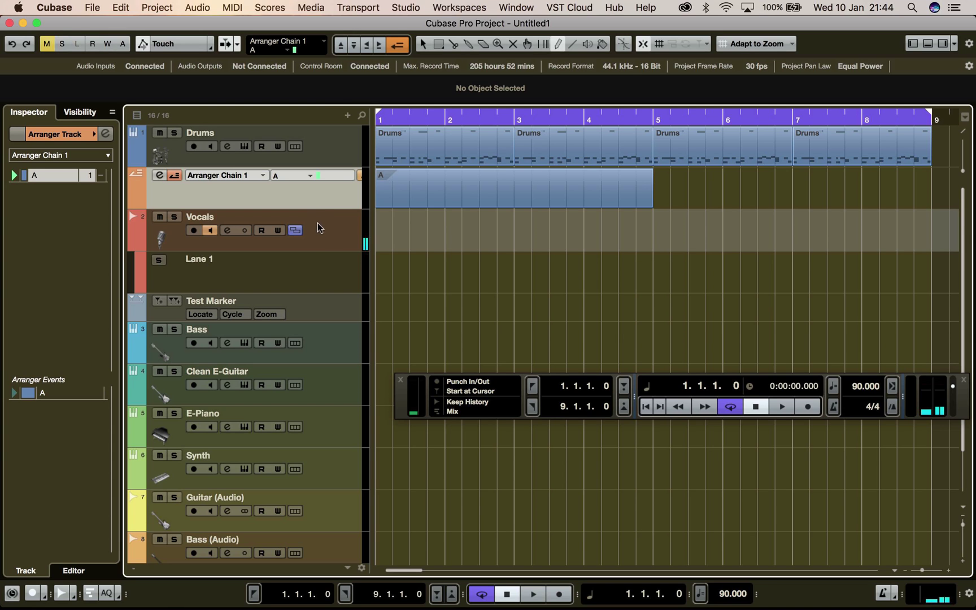
- Record a take on the Vocals track from bar 1 with its lanes shown, and stop the transport
{"action": "left_click", "coordinate": [333, 244]}
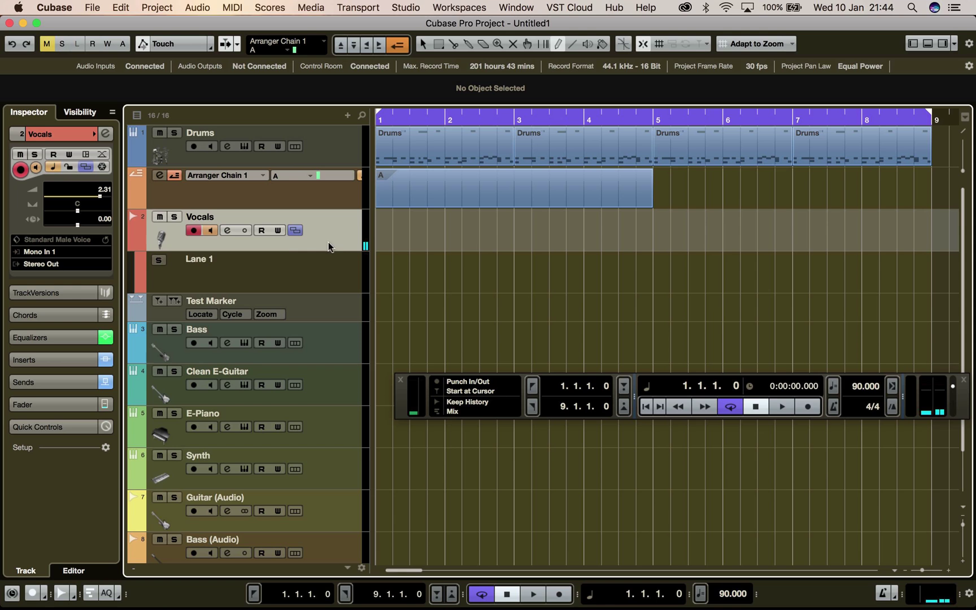
{"action": "left_click", "coordinate": [289, 233]}
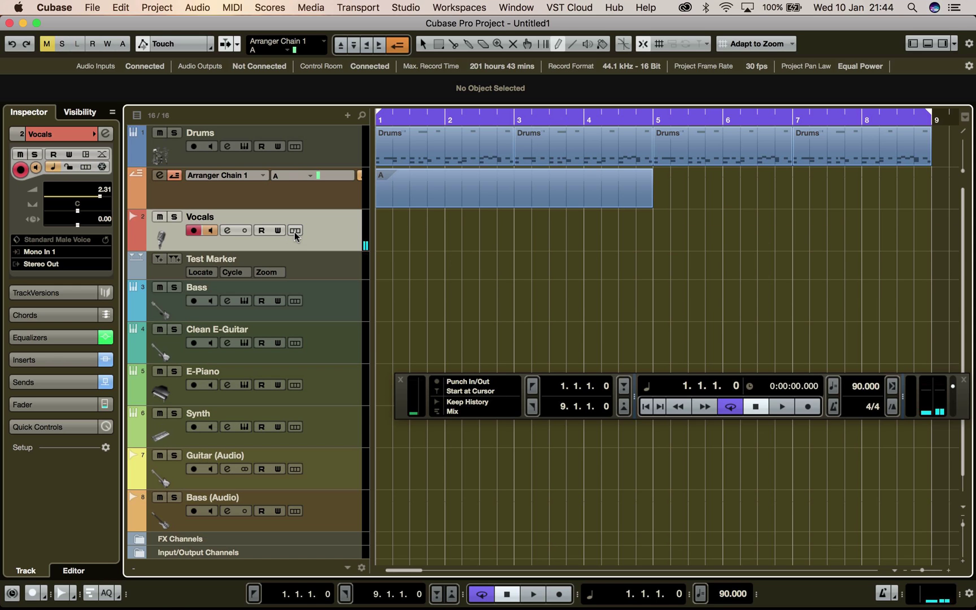
{"action": "left_click", "coordinate": [296, 233]}
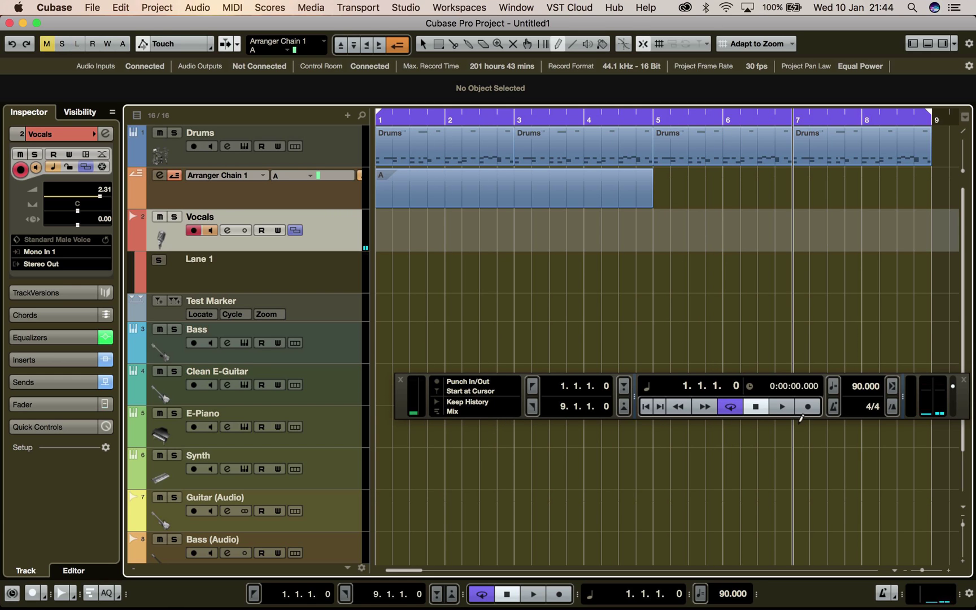
{"action": "left_click", "coordinate": [806, 408]}
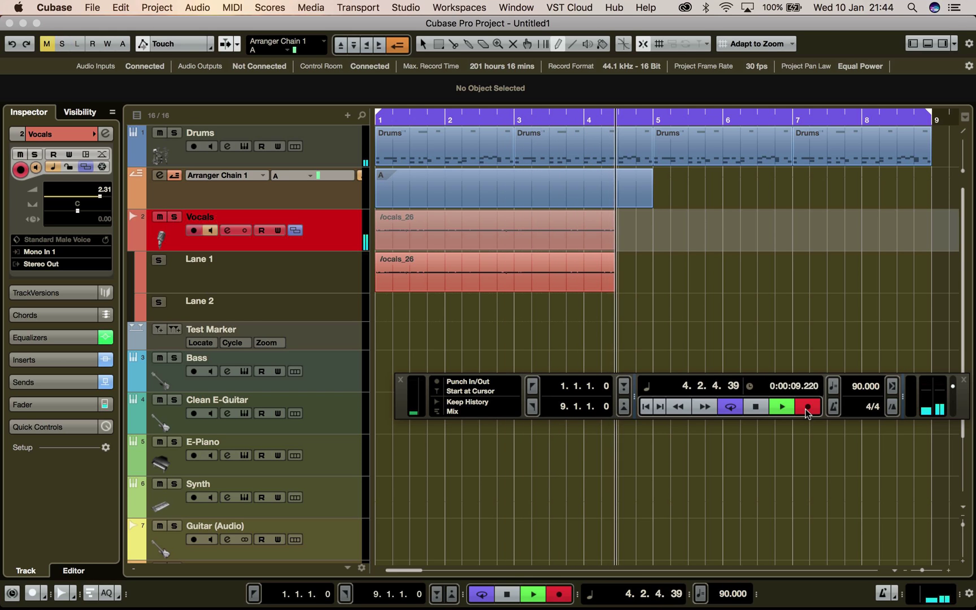
{"action": "left_click", "coordinate": [807, 407]}
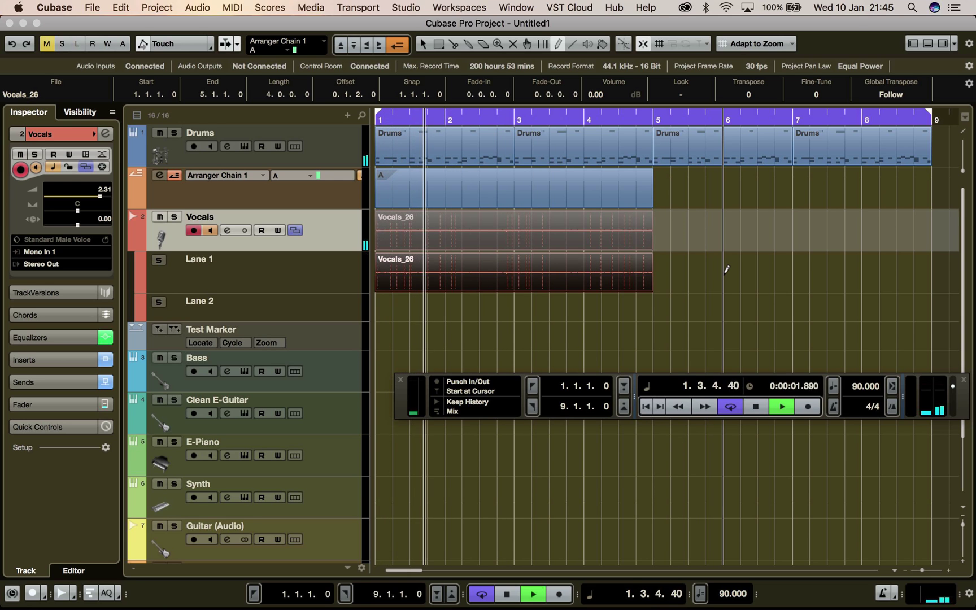
{"action": "key", "text": "space"}
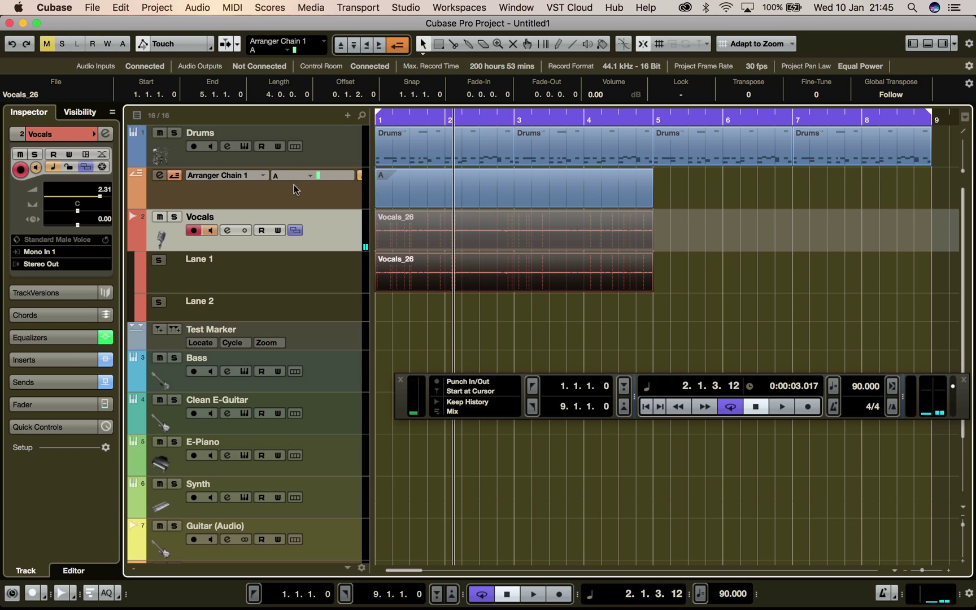
- Delete the recorded vocal take from the Vocals track
{"action": "left_click", "coordinate": [288, 199]}
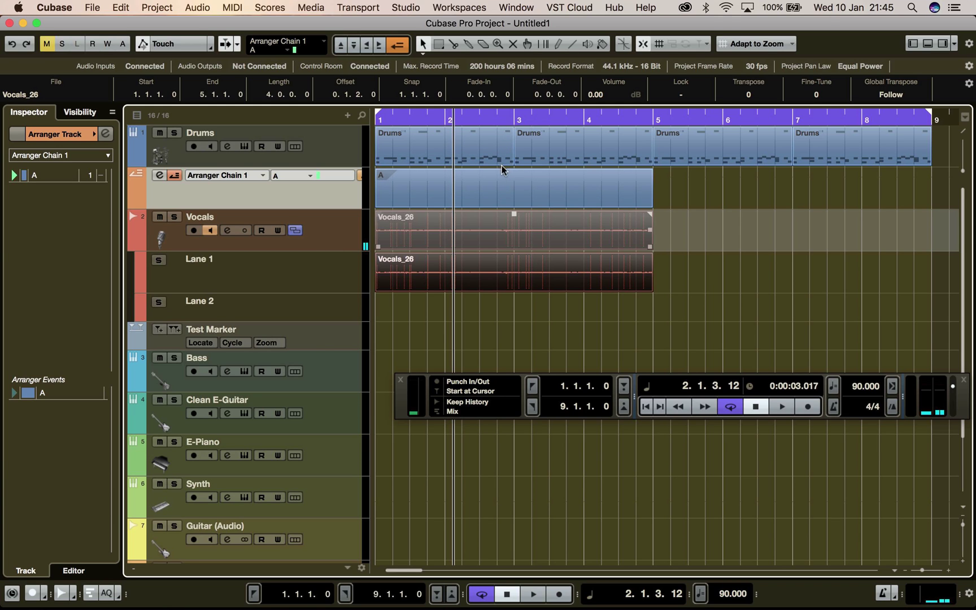
{"action": "left_click", "coordinate": [693, 244]}
{"action": "left_click", "coordinate": [598, 244]}
{"action": "key", "text": "Delete"}
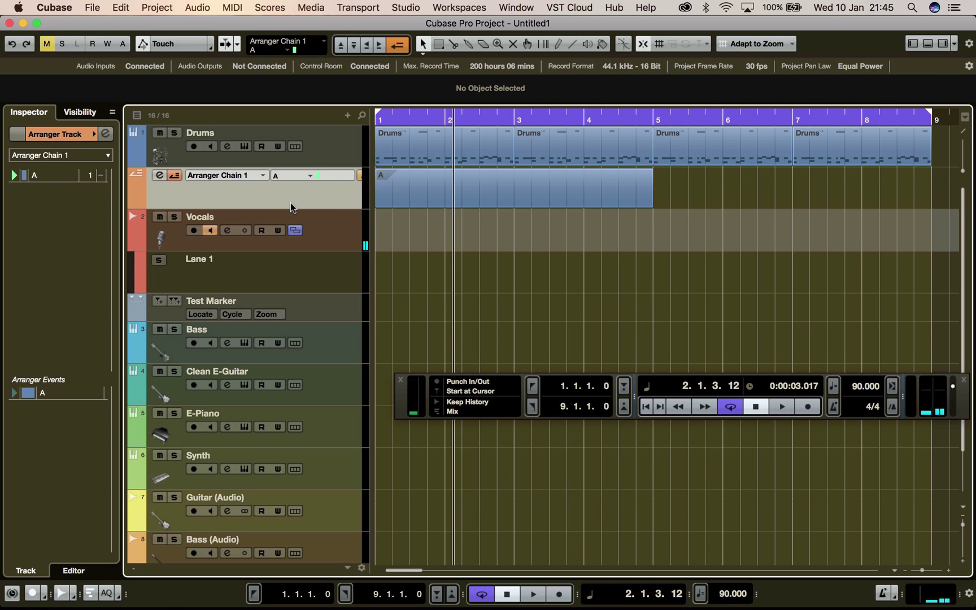
- Deactivate arranger mode and return the project cursor to the start of the project
{"action": "left_click", "coordinate": [176, 176]}
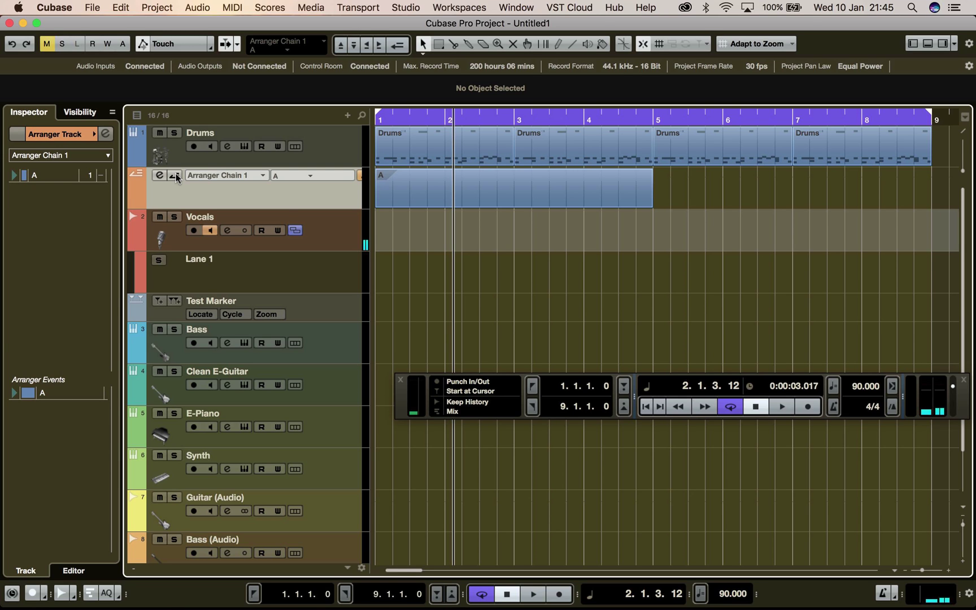
{"action": "key", "text": "comma"}
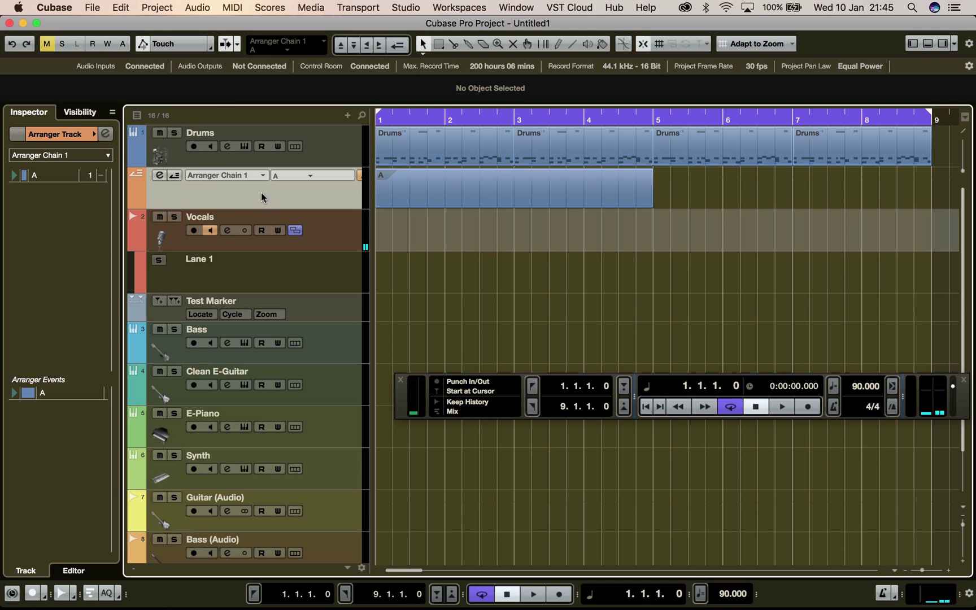
{"action": "left_click", "coordinate": [157, 9]}
{"action": "mouse_move", "coordinate": [163, 25]}
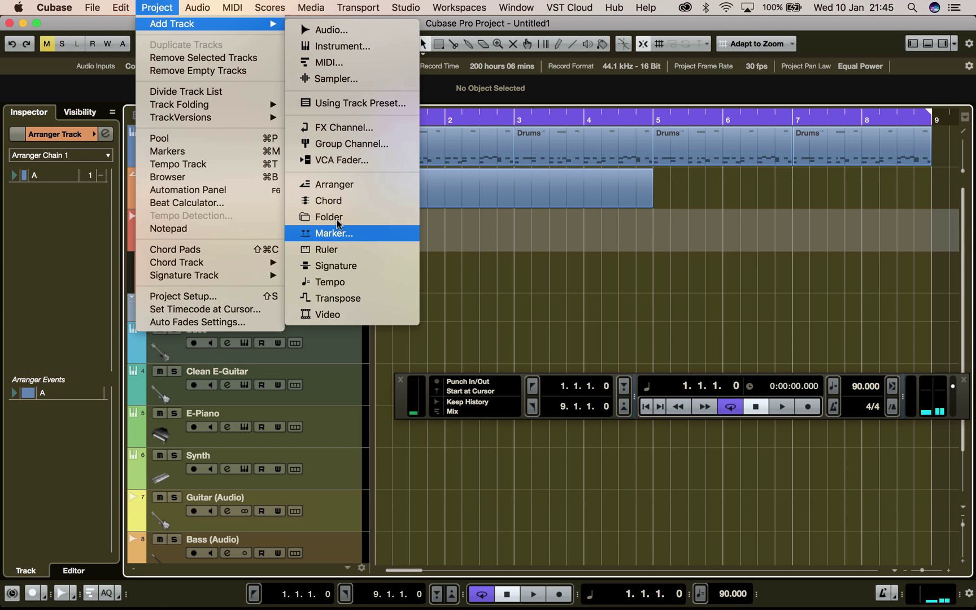
{"action": "left_click", "coordinate": [336, 236]}
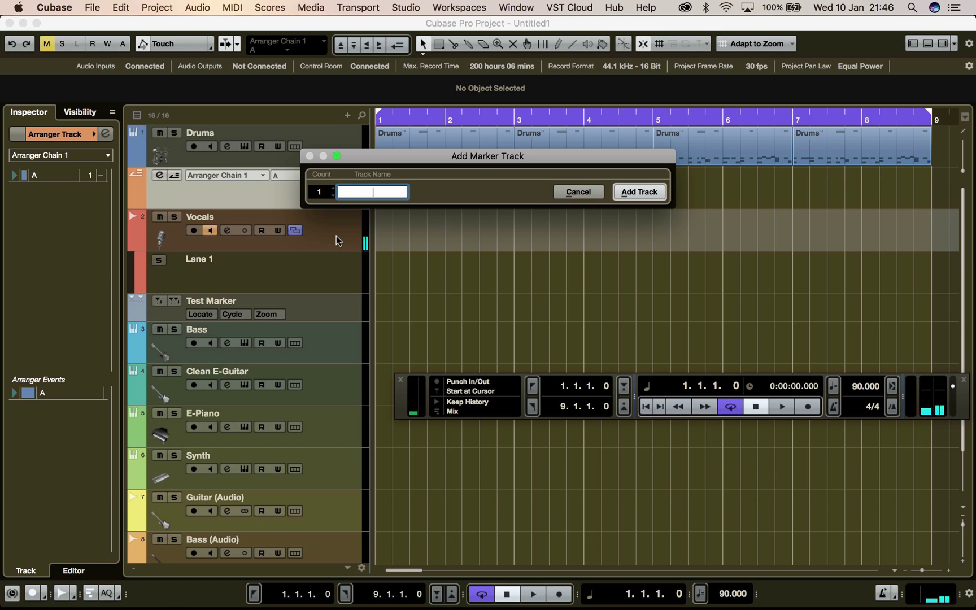
{"action": "left_click", "coordinate": [579, 191]}
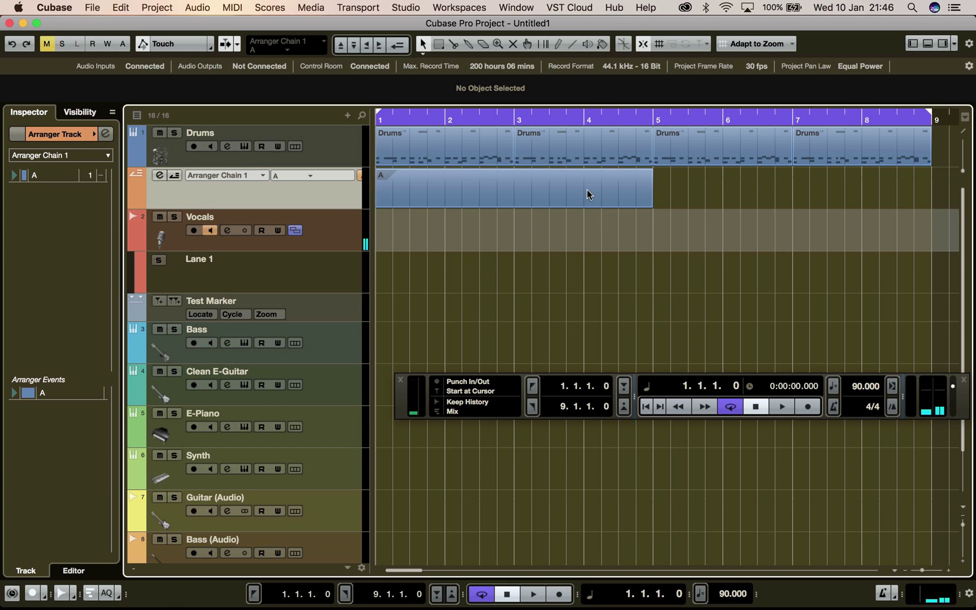
- Add one marker track named "Test Marker" below the arranger track
{"action": "left_click", "coordinate": [347, 116]}
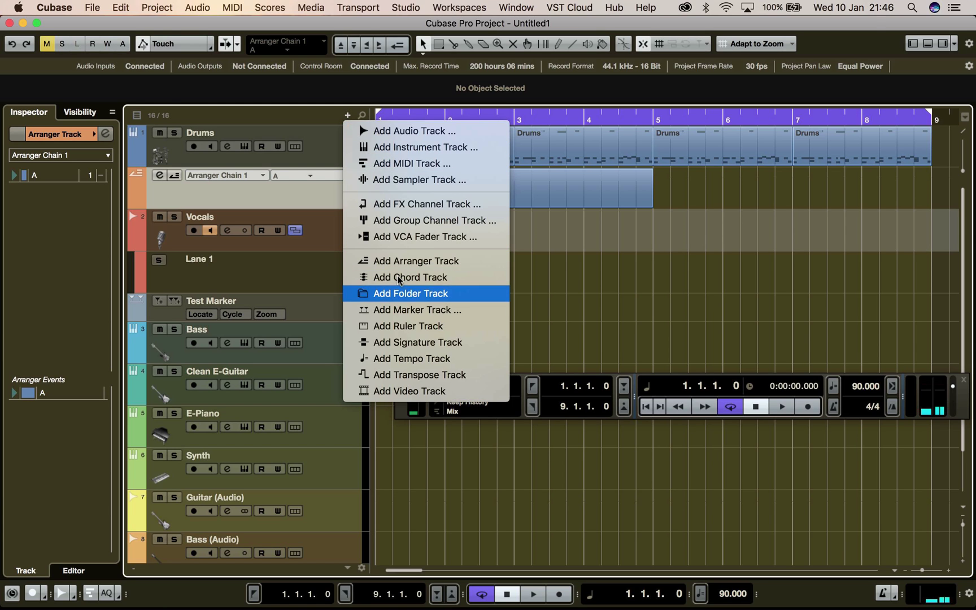
{"action": "left_click", "coordinate": [404, 313]}
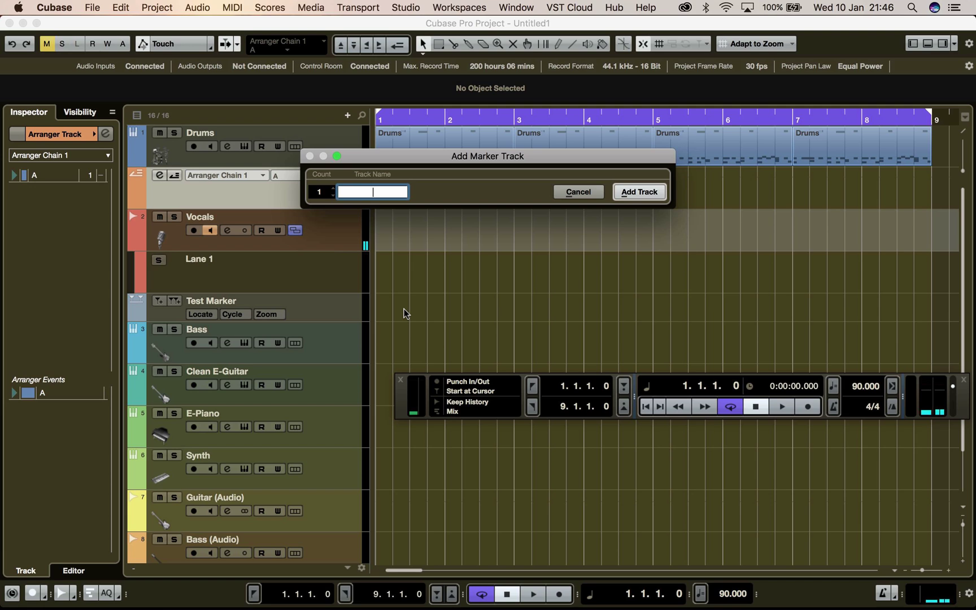
{"action": "type", "text": "Tst Marker"}
{"action": "left_click", "coordinate": [360, 193]}
{"action": "type", "text": "e"}
{"action": "key", "text": "Return"}
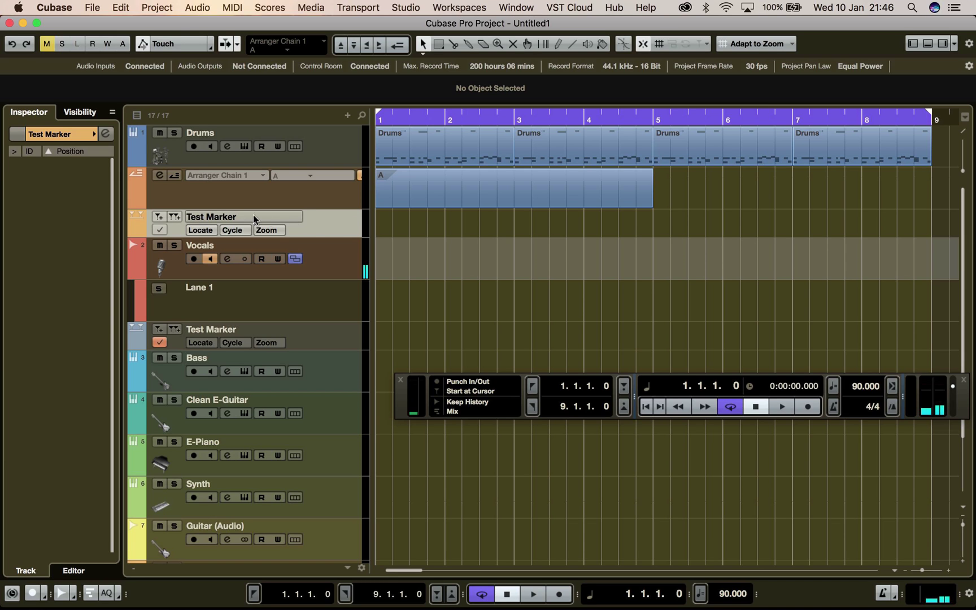
- Add a cycle marker from 1.1.1.0 to 3.1.1.0 on the new marker track and set the cycle range to it
{"action": "left_click", "coordinate": [175, 215]}
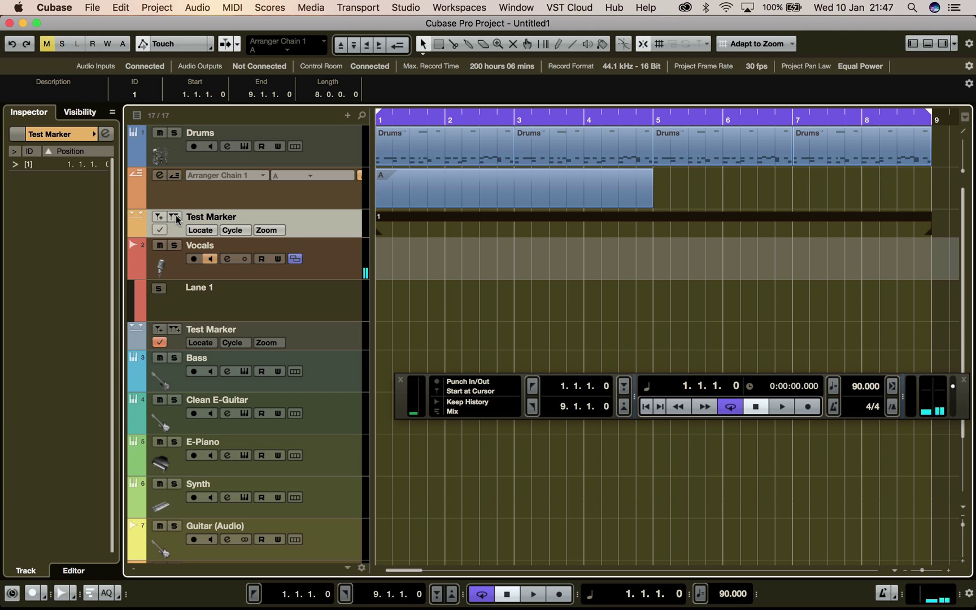
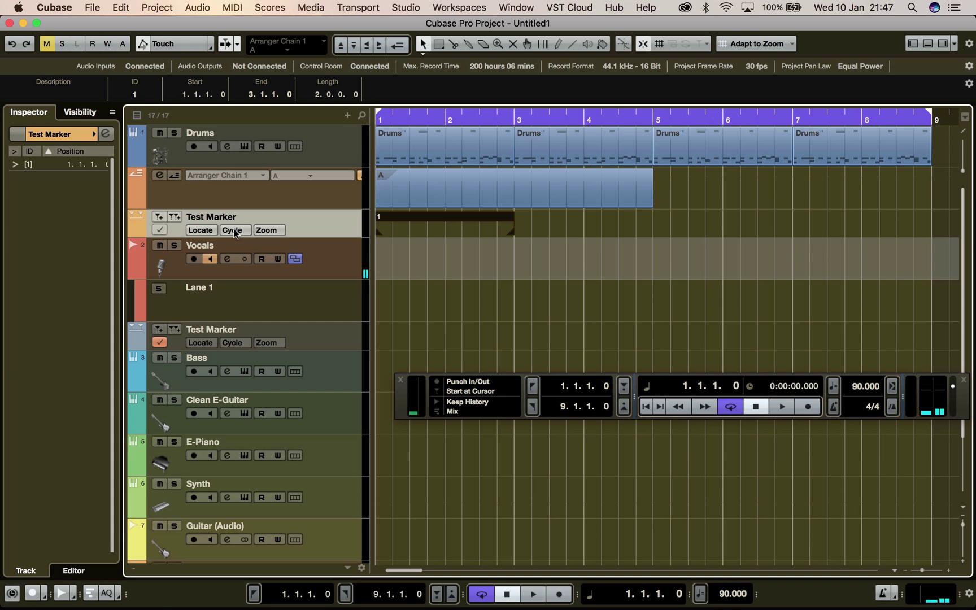
{"action": "left_click", "coordinate": [234, 229]}
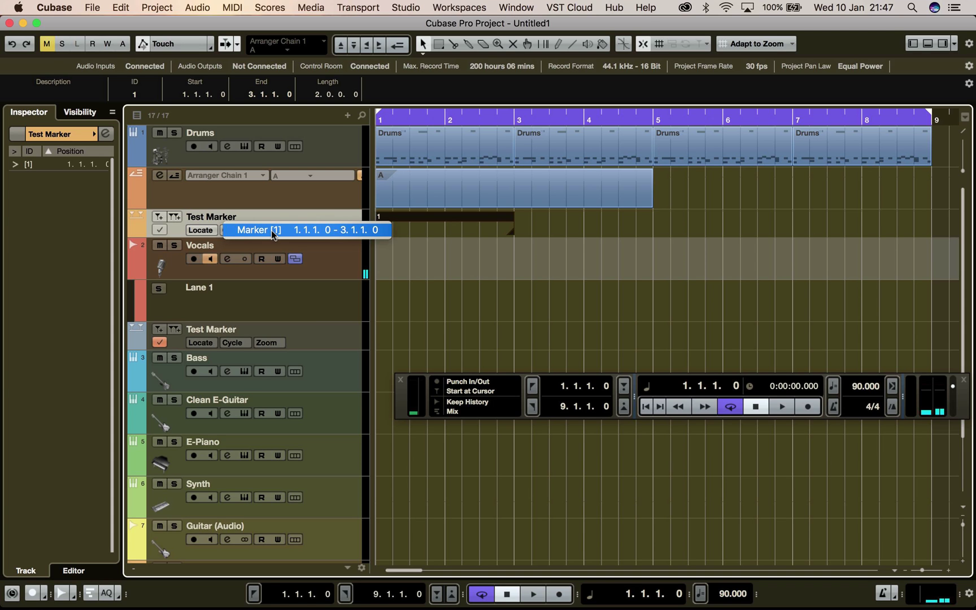
{"action": "left_click", "coordinate": [271, 229]}
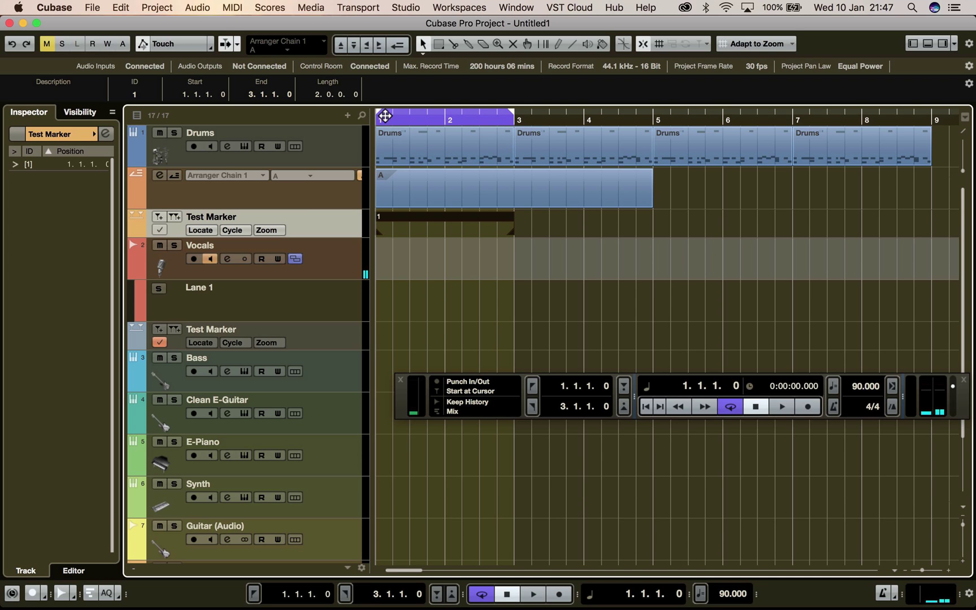
- Extend the cycle range to bar 9, and reset it directly from the cycle marker to bars 1 to 3
{"action": "left_click", "coordinate": [393, 168]}
{"action": "left_click", "coordinate": [385, 221]}
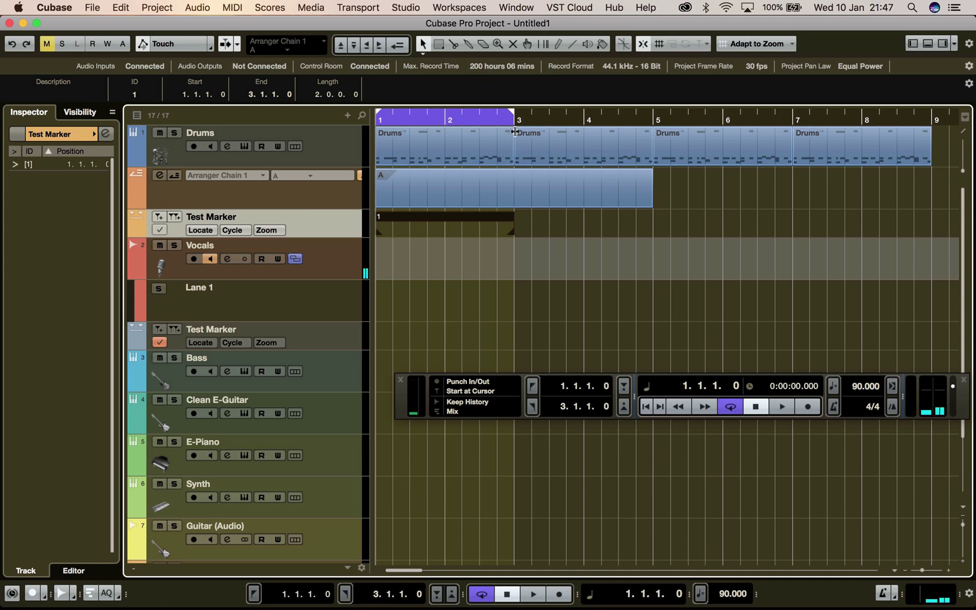
{"action": "left_click_drag", "start_coordinate": [513, 116], "coordinate": [915, 124]}
{"action": "scroll", "coordinate": [780, 223], "scroll_direction": "left", "scroll_amount": 1}
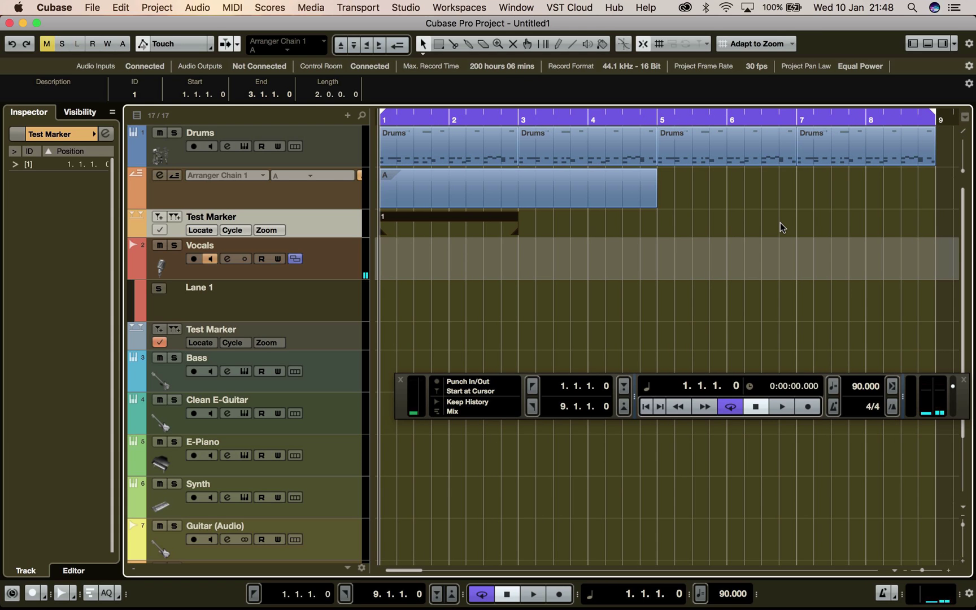
{"action": "double_click", "coordinate": [442, 222]}
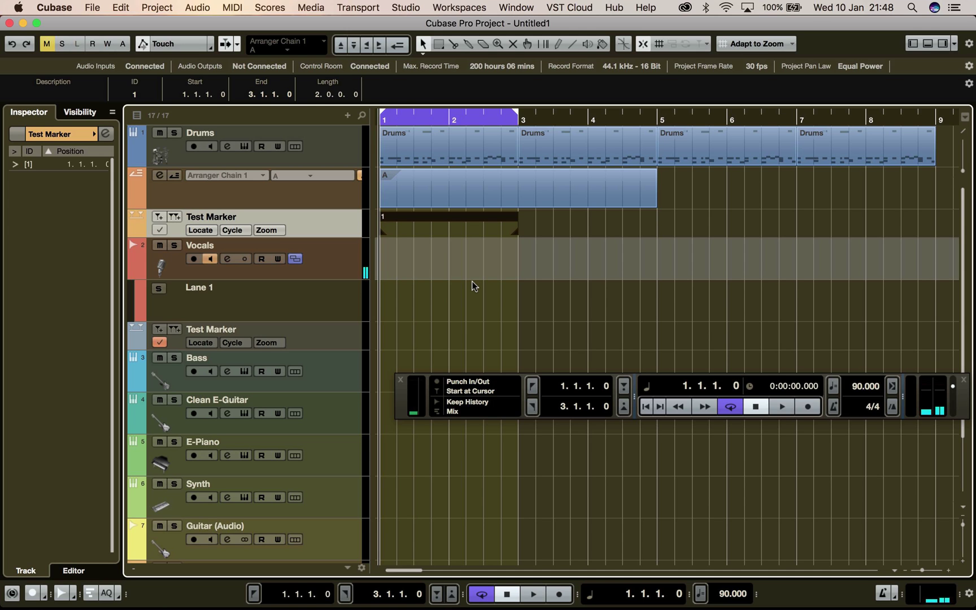
- Advance the project cursor to about 2.4.3, and relocate it to the start of Marker [1] with the marker track's Locate function
{"action": "left_click", "coordinate": [705, 412]}
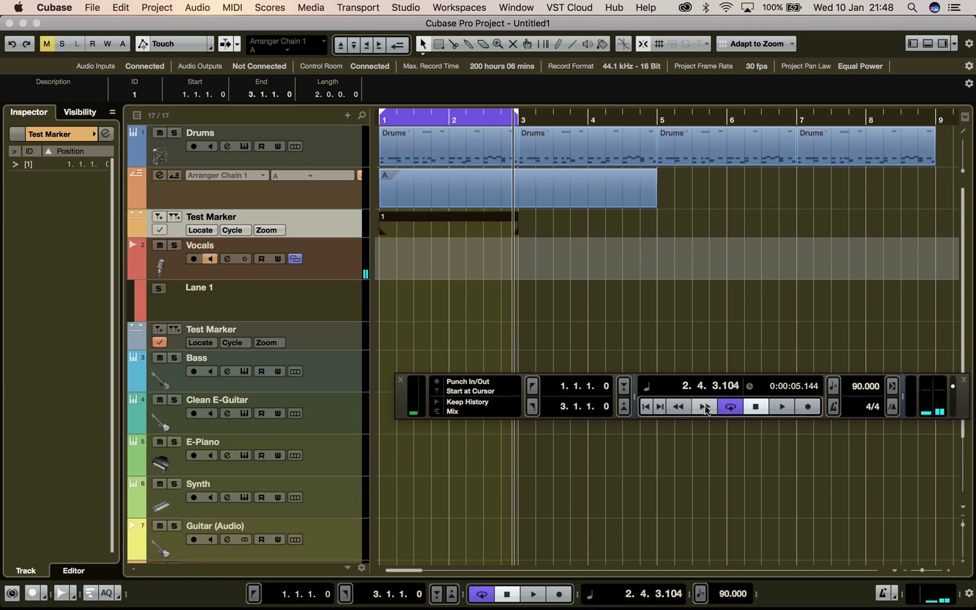
{"action": "left_click", "coordinate": [519, 201]}
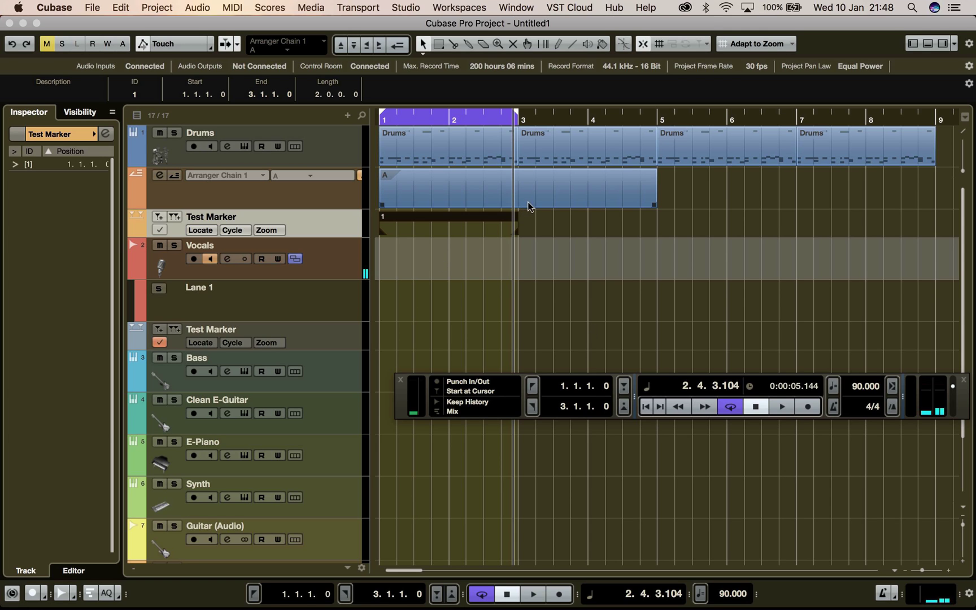
{"action": "left_click", "coordinate": [625, 239]}
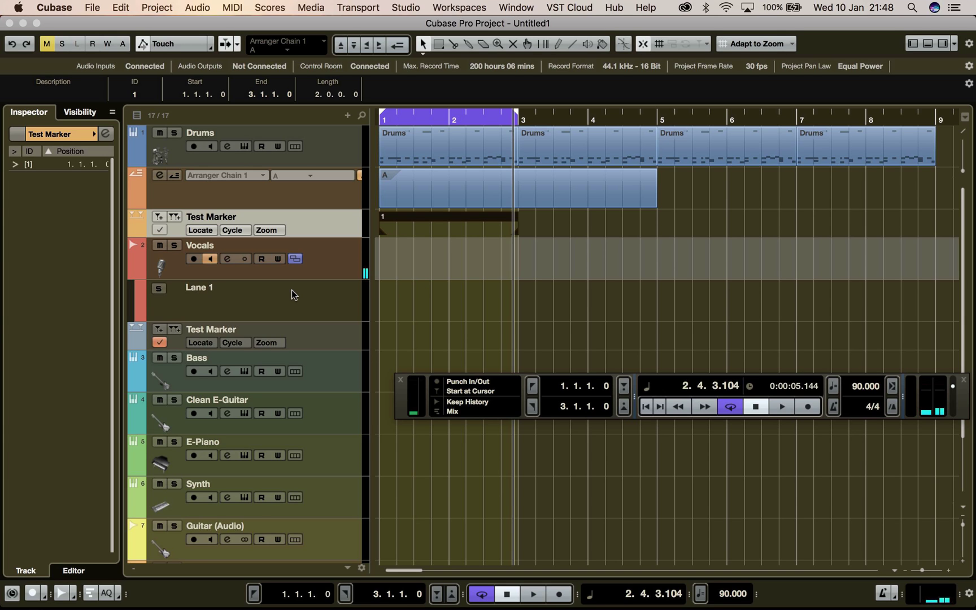
{"action": "left_click", "coordinate": [201, 230]}
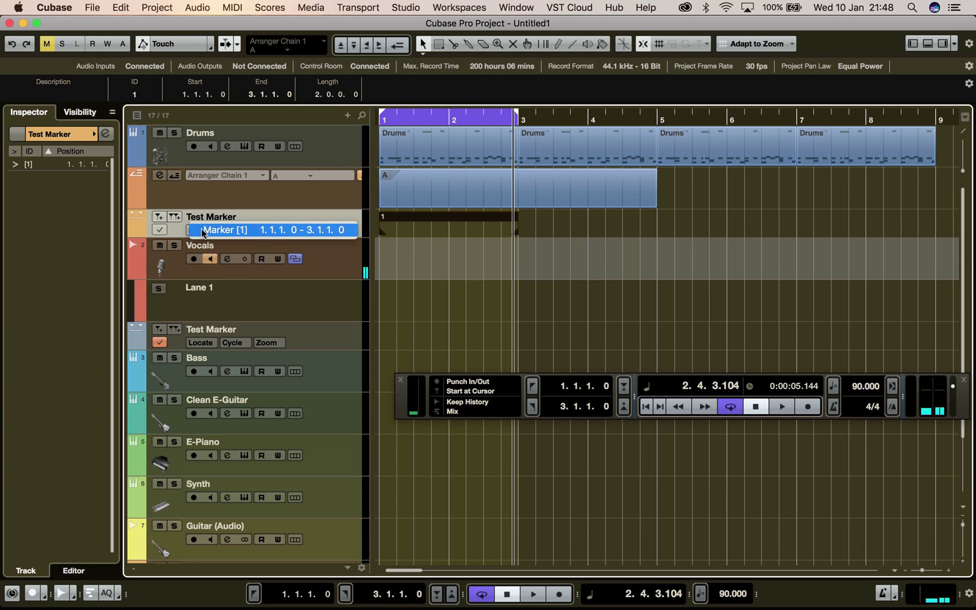
{"action": "left_click", "coordinate": [261, 231]}
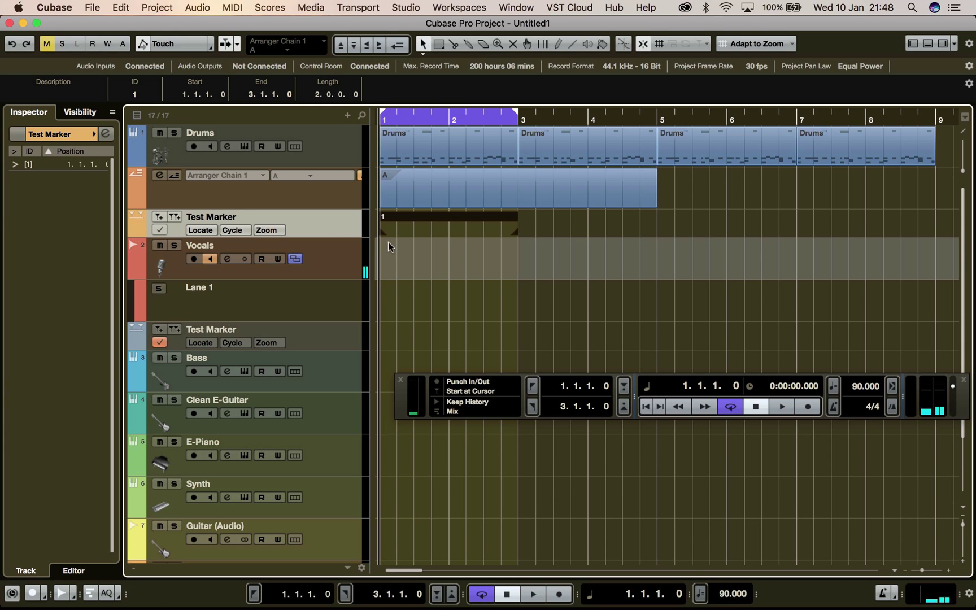
- Cycle-record on the Vocals track over bars 1 to 3, moving the floating transport clear of the lanes and stopping during the fifth take
{"action": "left_click", "coordinate": [336, 264]}
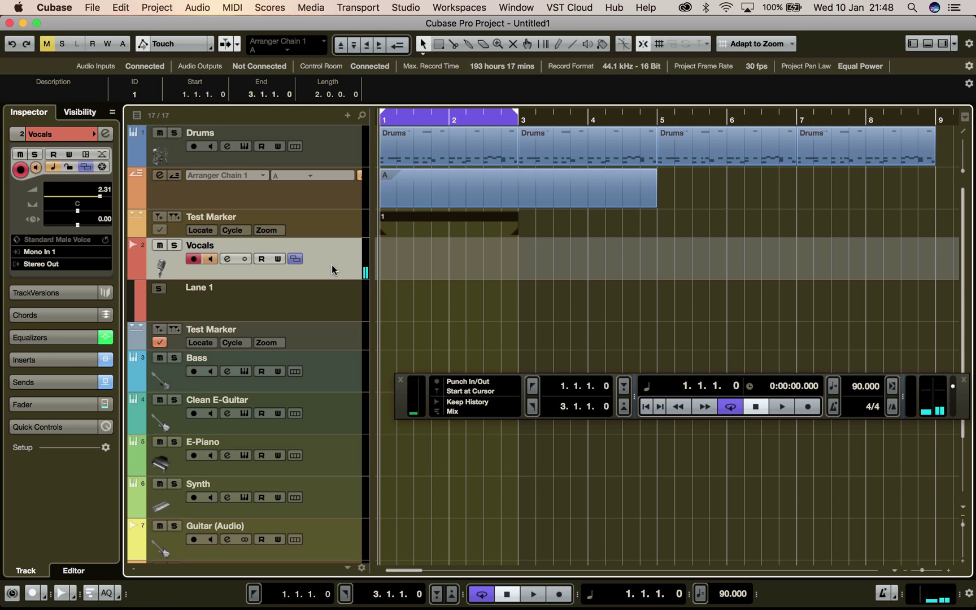
{"action": "left_click", "coordinate": [810, 406]}
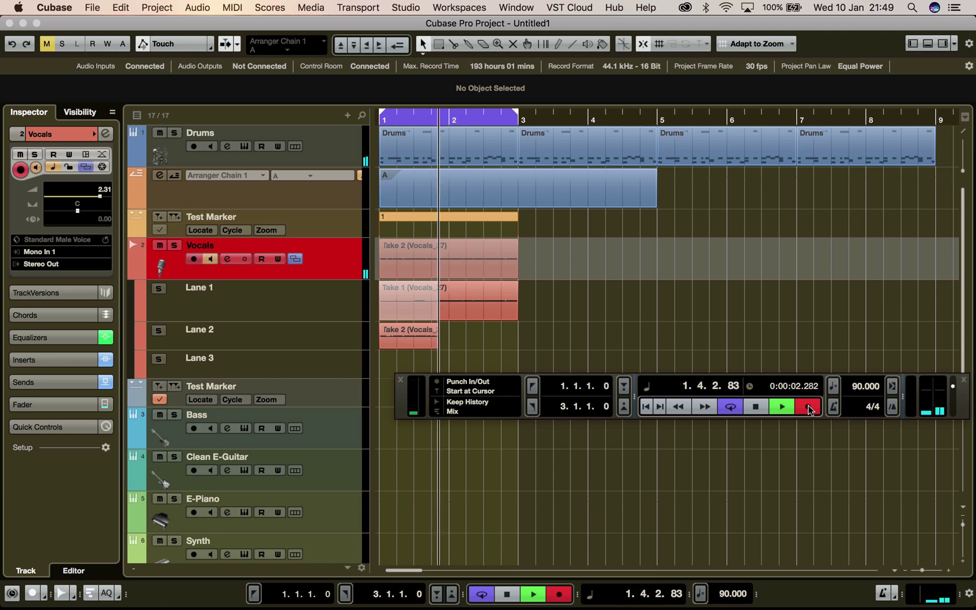
{"action": "left_click_drag", "start_coordinate": [402, 376], "coordinate": [396, 467]}
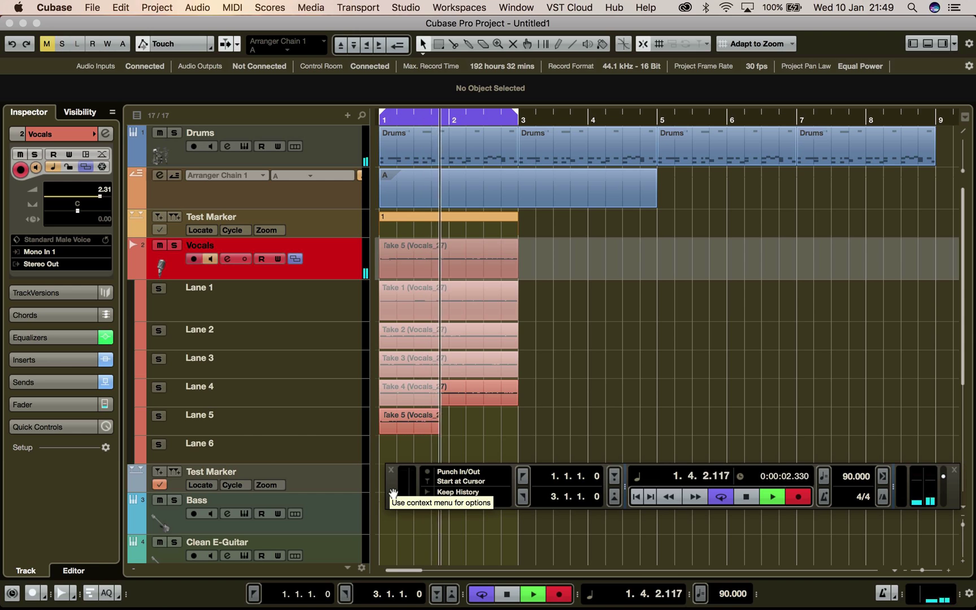
{"action": "key", "text": "space"}
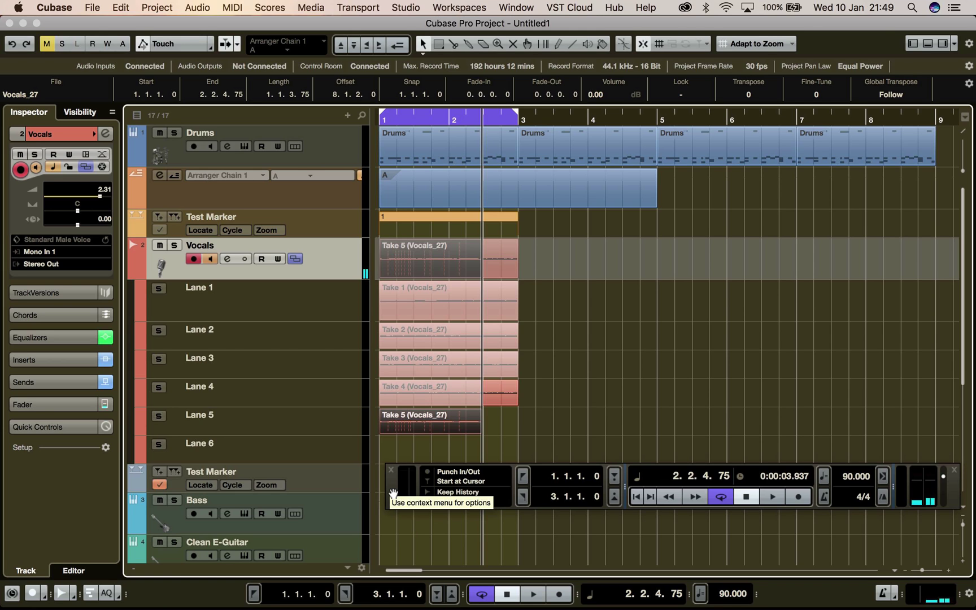
- Add a second cycle marker on the upper Test Marker track, move it to 5.1.1.0–7.1.1.0, and set the cycle range from it
{"action": "left_click", "coordinate": [174, 218]}
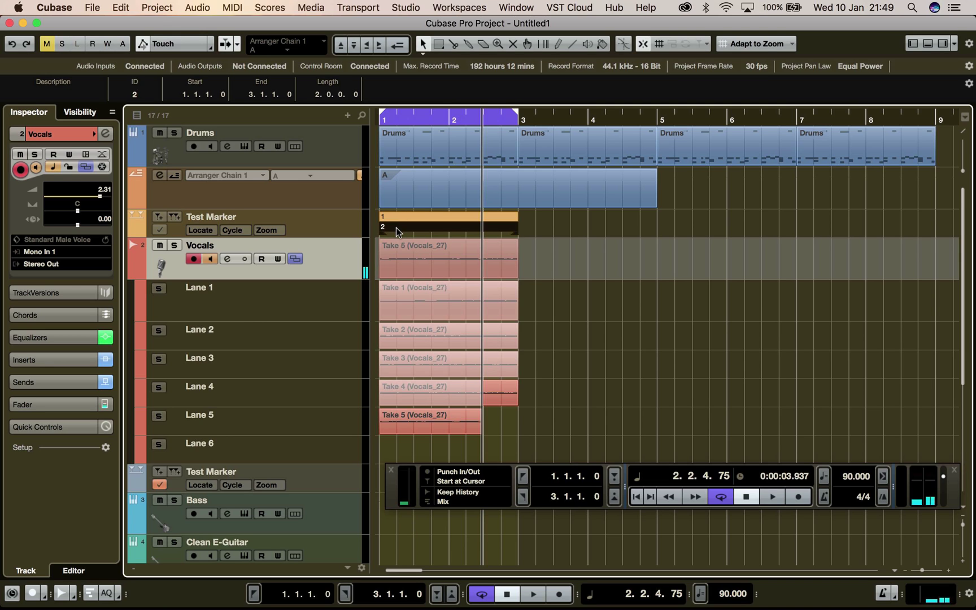
{"action": "left_click_drag", "start_coordinate": [396, 228], "coordinate": [675, 236]}
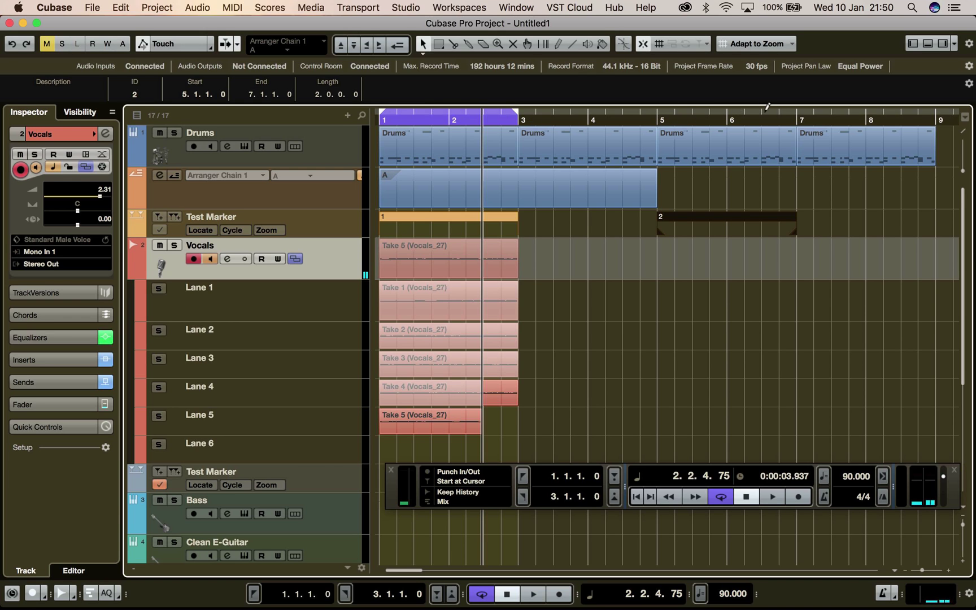
{"action": "double_click", "coordinate": [710, 219]}
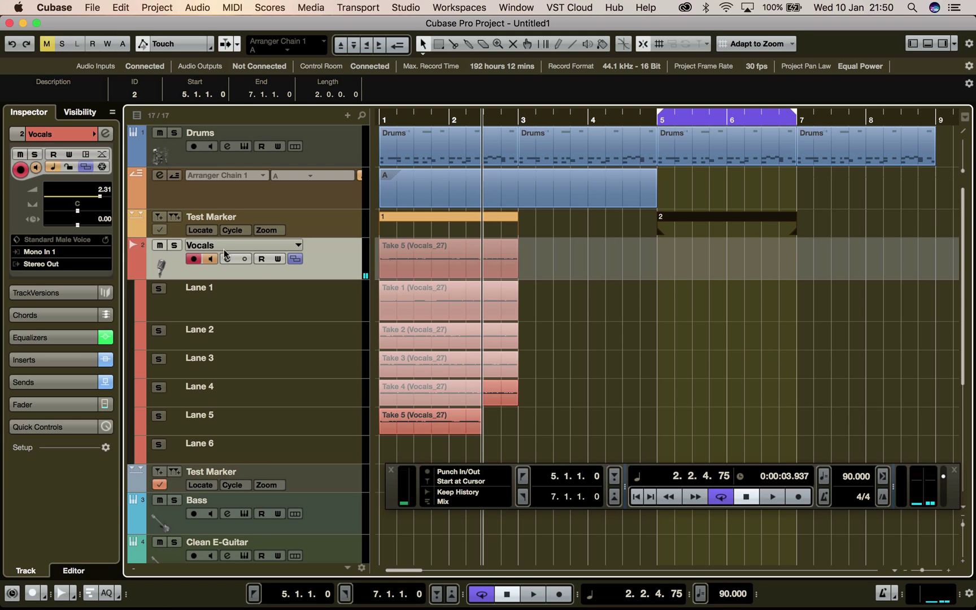
- Locate the cursor at Marker [2] and cycle-record on the Vocals track over bars 5 to 7, stopping during the fifth take
{"action": "left_click", "coordinate": [200, 231]}
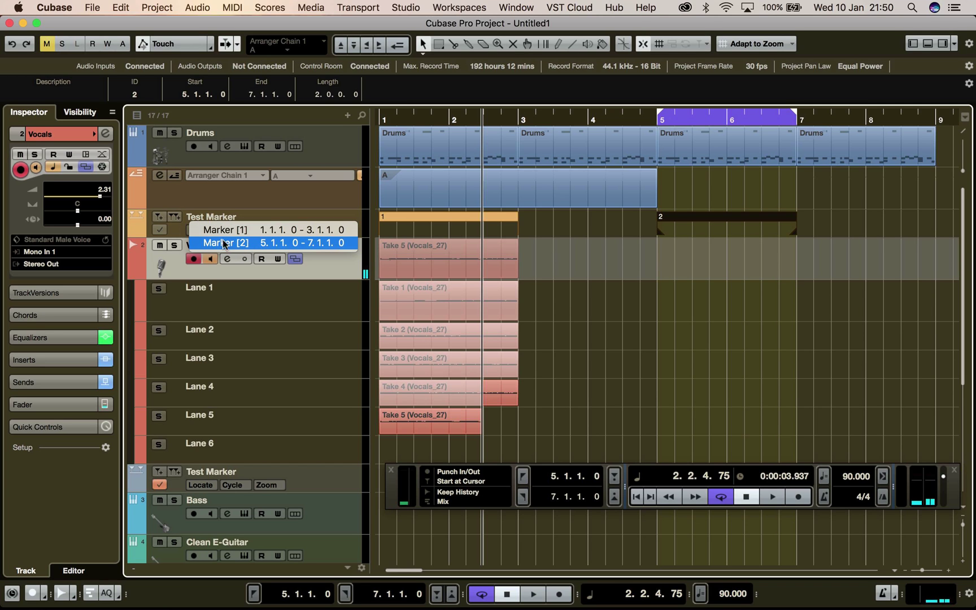
{"action": "left_click", "coordinate": [219, 244]}
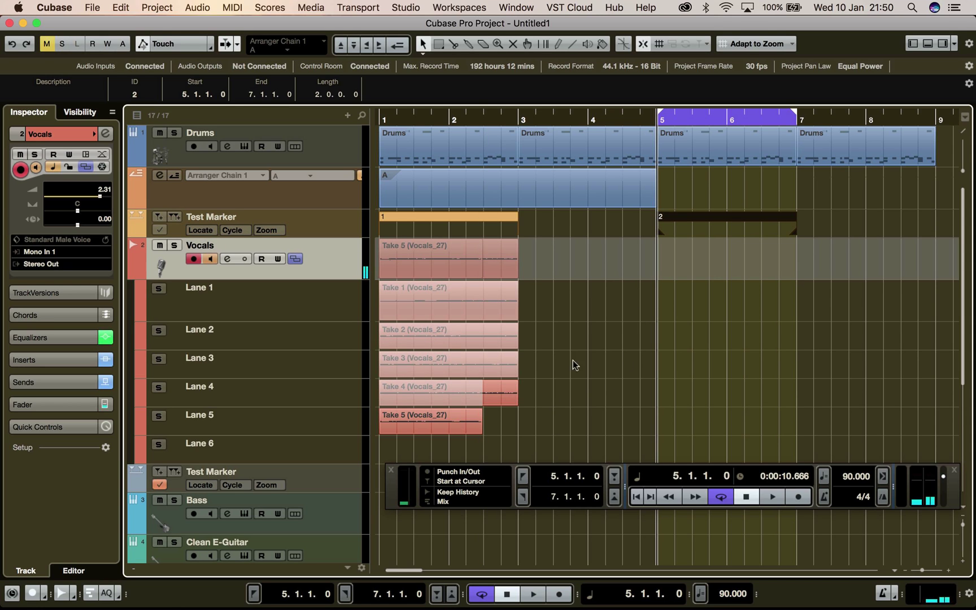
{"action": "left_click", "coordinate": [799, 499]}
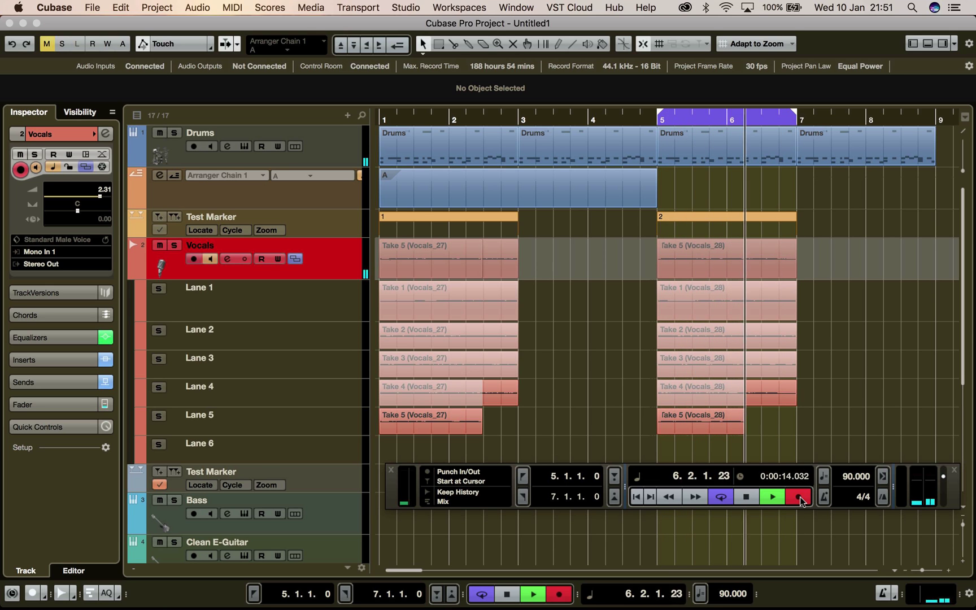
{"action": "key", "text": "space"}
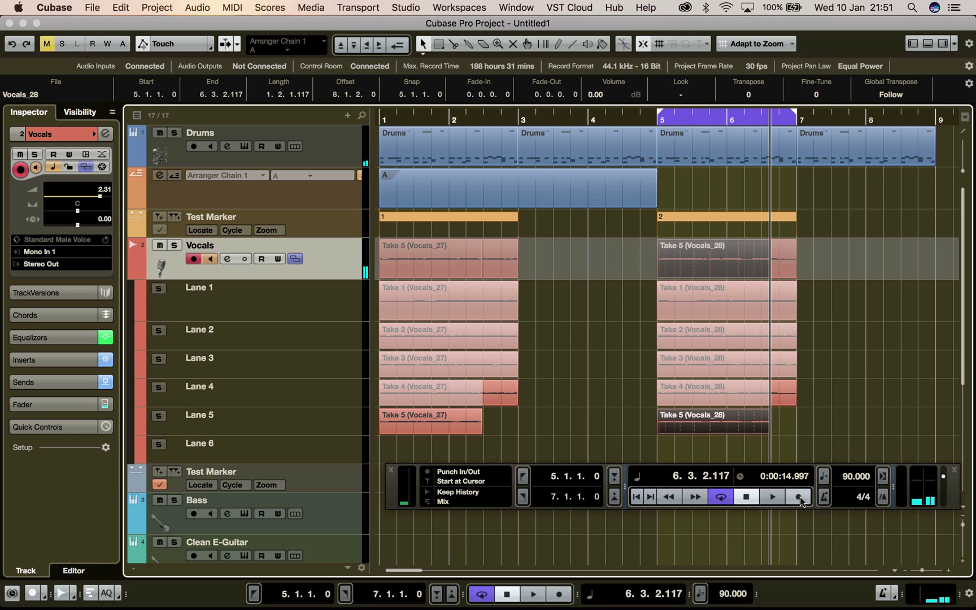